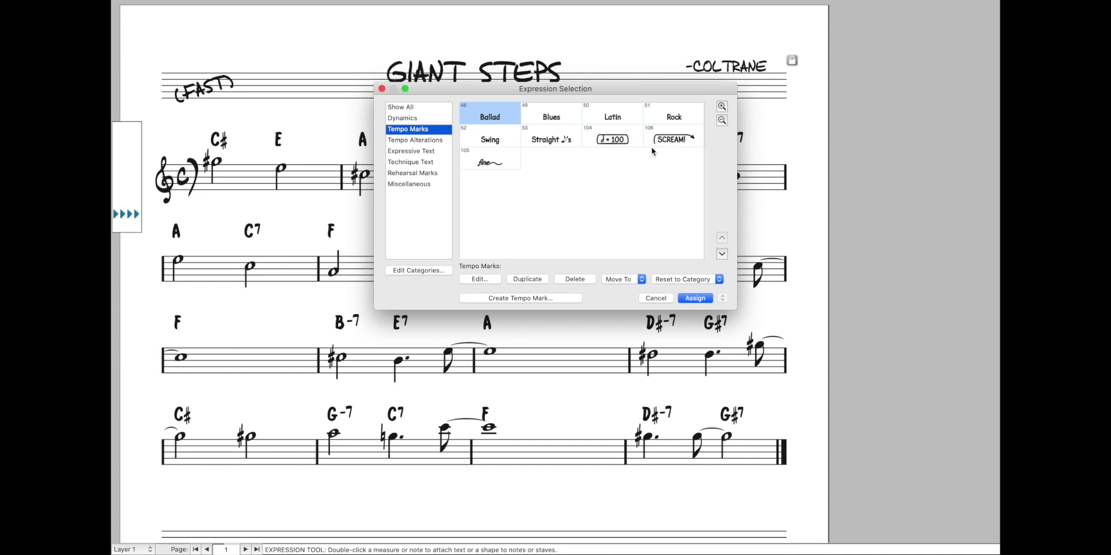
Step: Look over the SCREAM! and fine tempo marks, and inspect the text definition of the enclosed half note = 100 mark
left_click(690, 142)
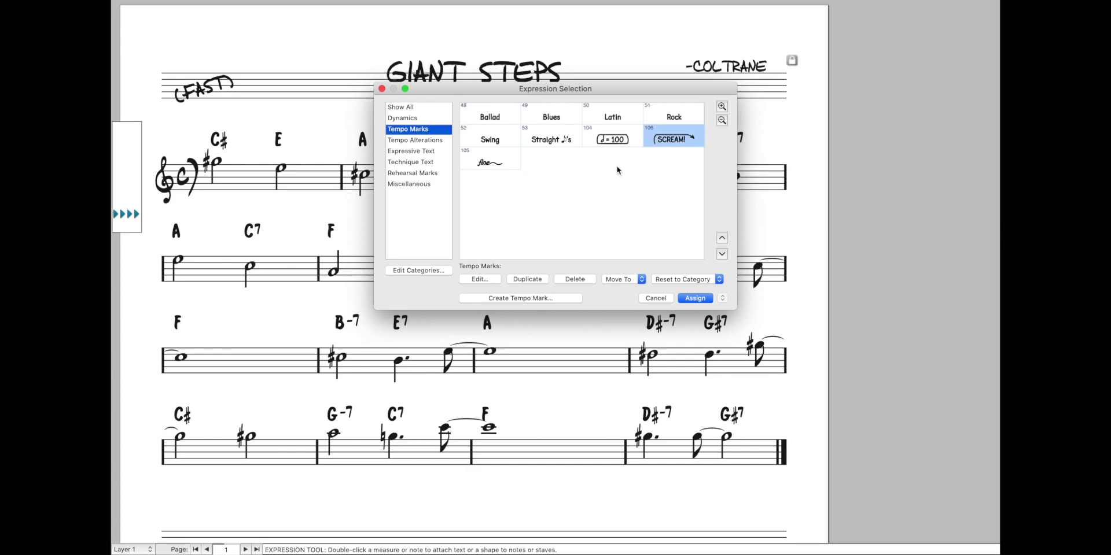
left_click(506, 164)
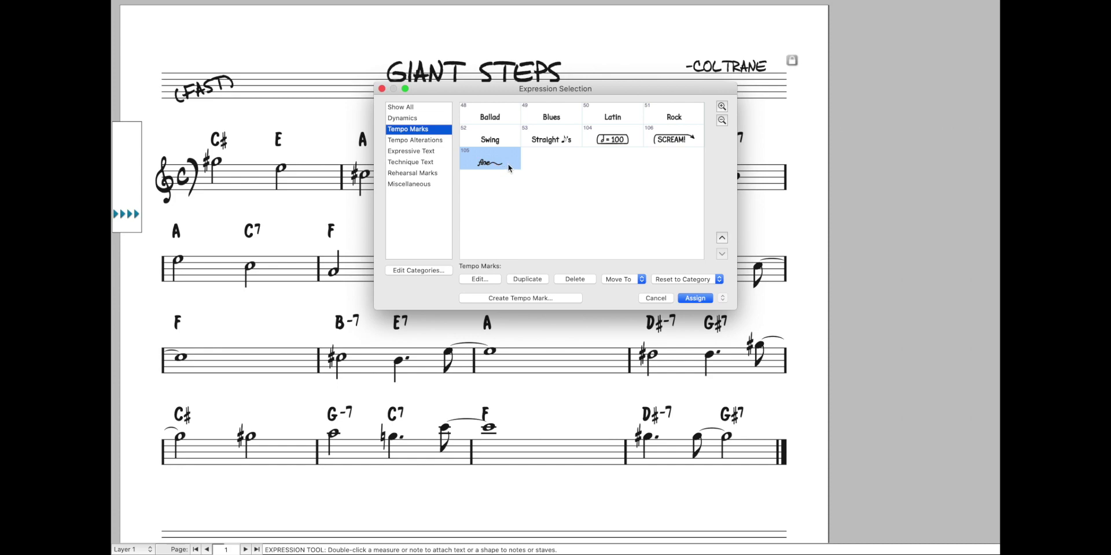
left_click(612, 144)
left_click(485, 280)
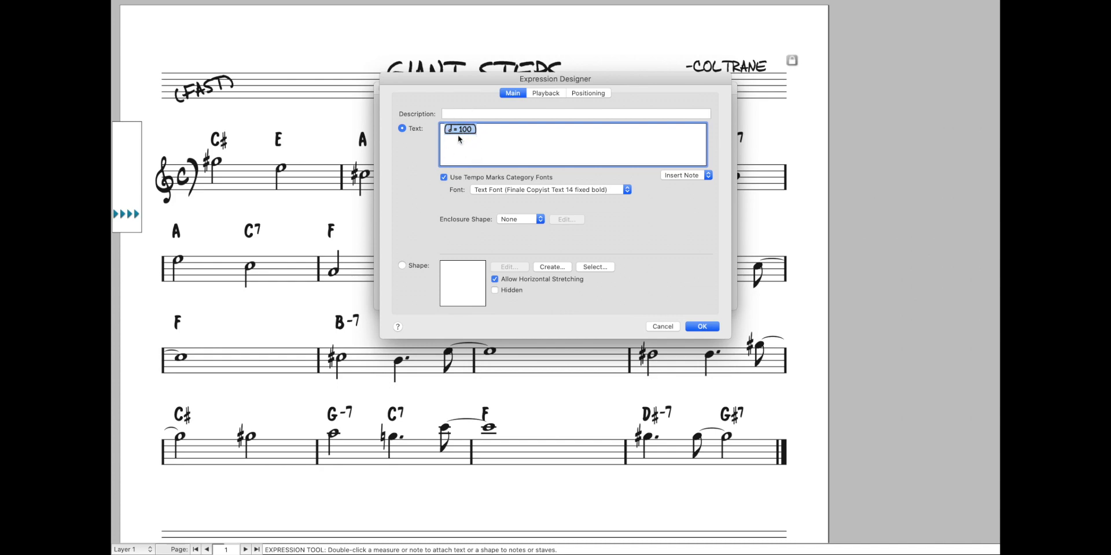
left_click(649, 326)
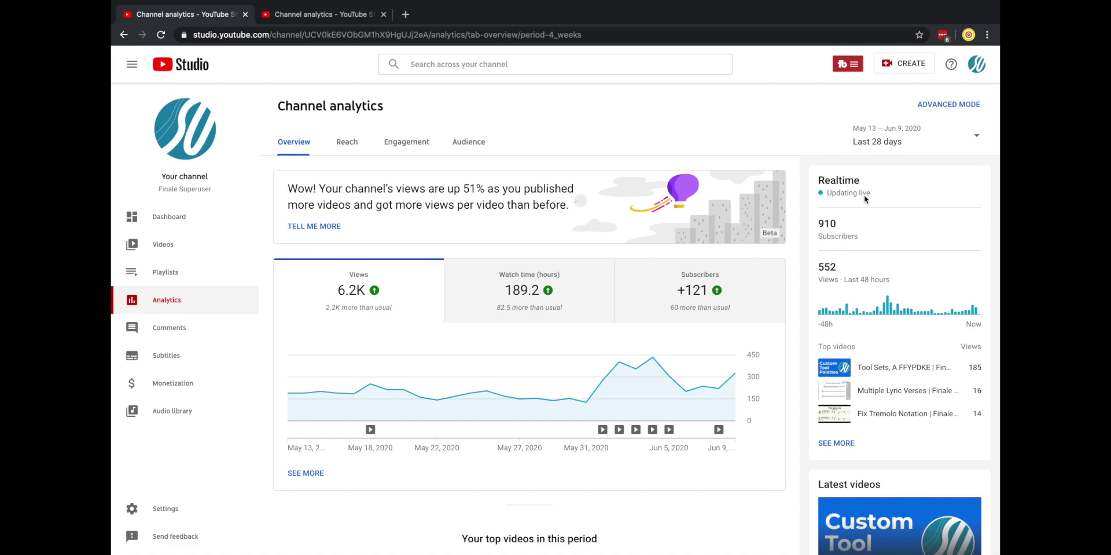
double_click(825, 229)
key("ctrl+Tab")
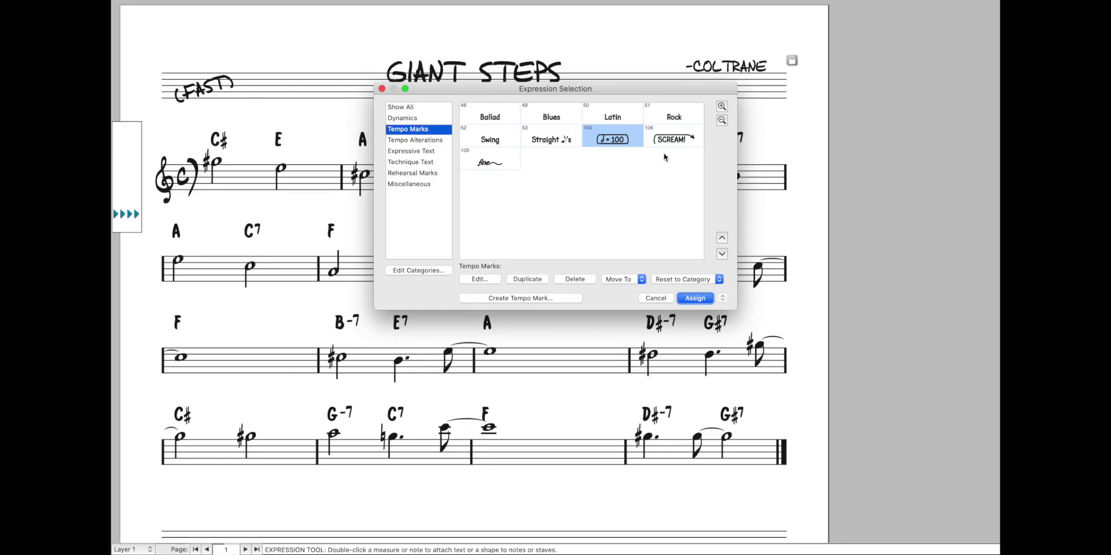
left_click(480, 280)
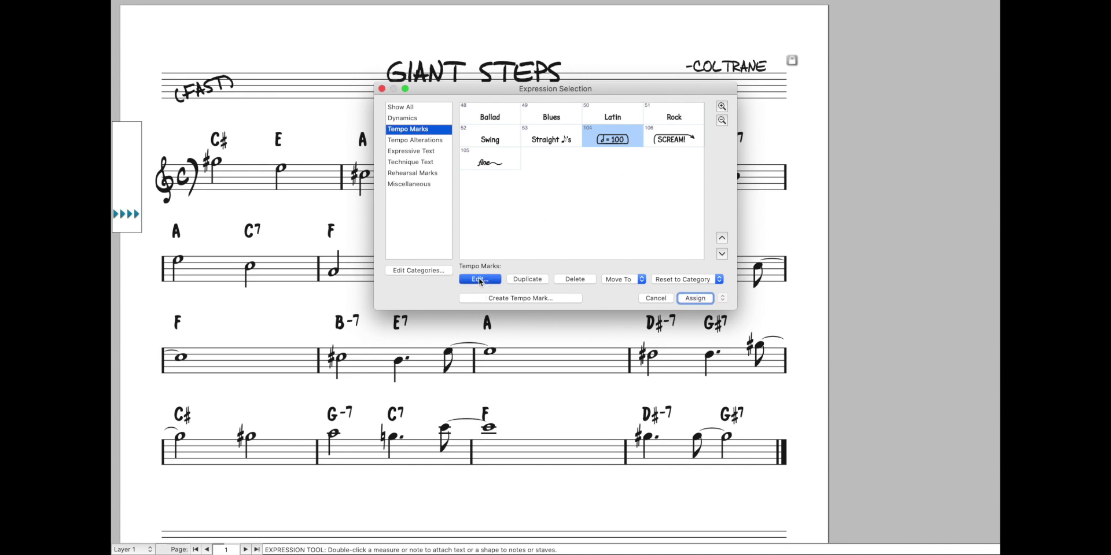
left_click(485, 178)
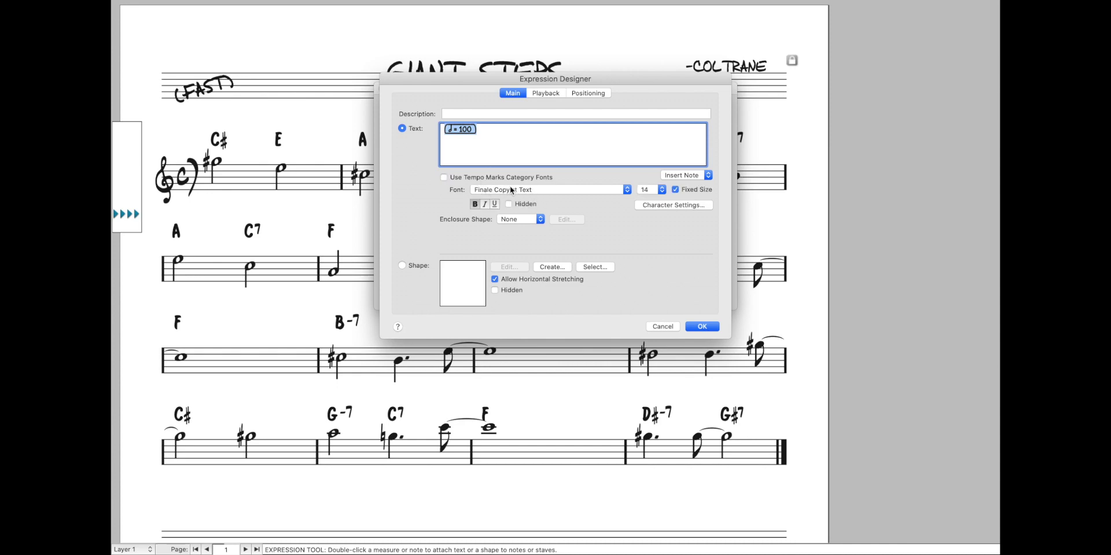
left_click(663, 327)
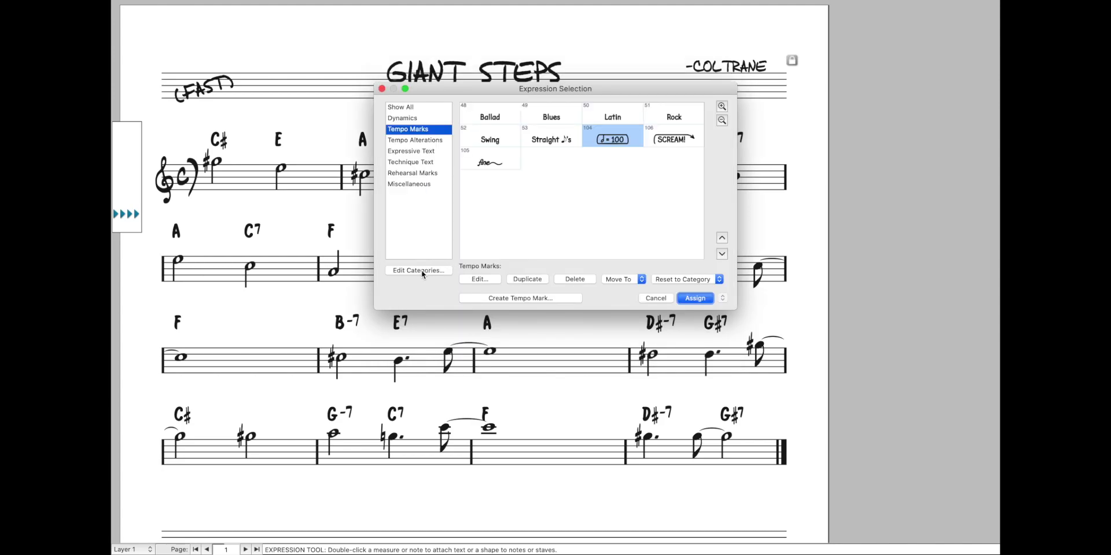
Step: Set the text font of the Tempo Marks category to Finale Copyist Text
left_click(422, 268)
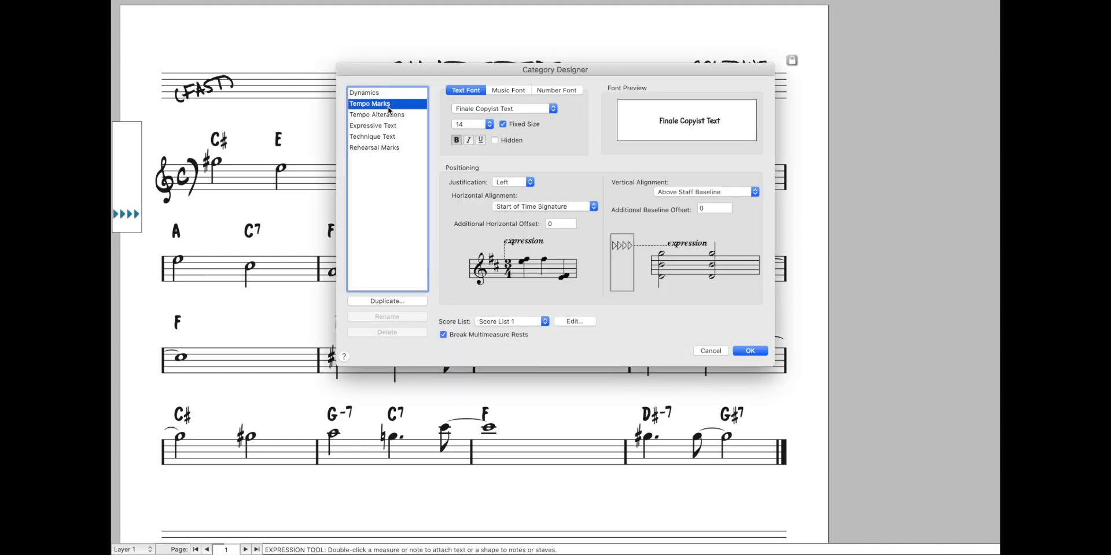
left_click(500, 114)
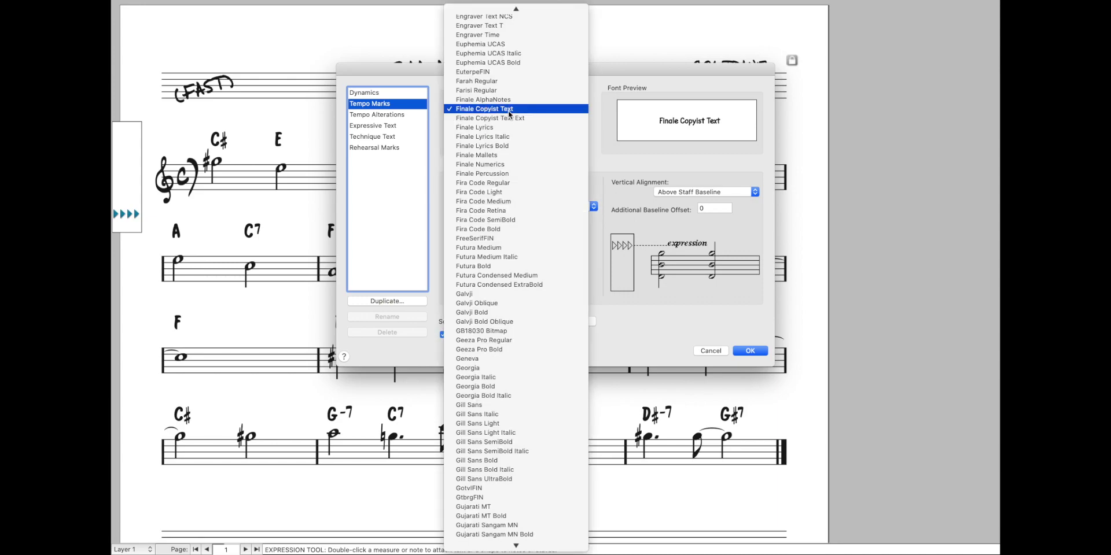
left_click(523, 115)
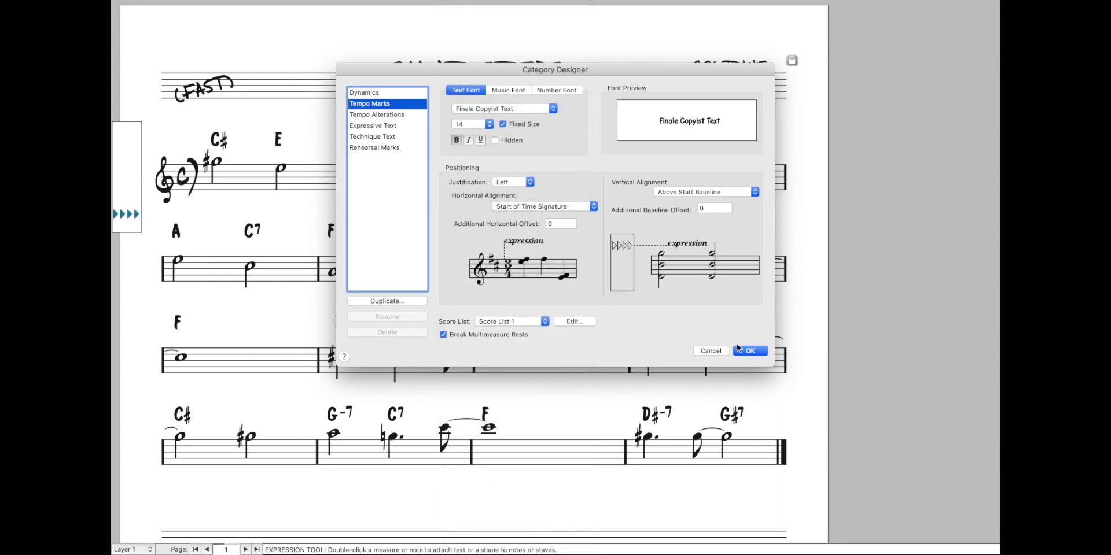
left_click(746, 350)
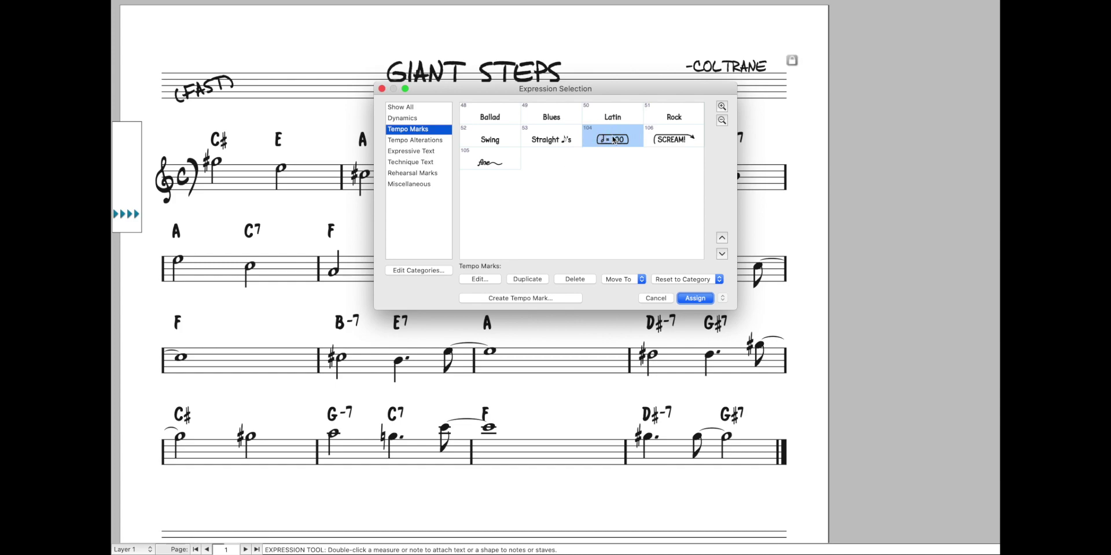
Step: Create a new tempo mark with the text half note = 100
left_click(497, 298)
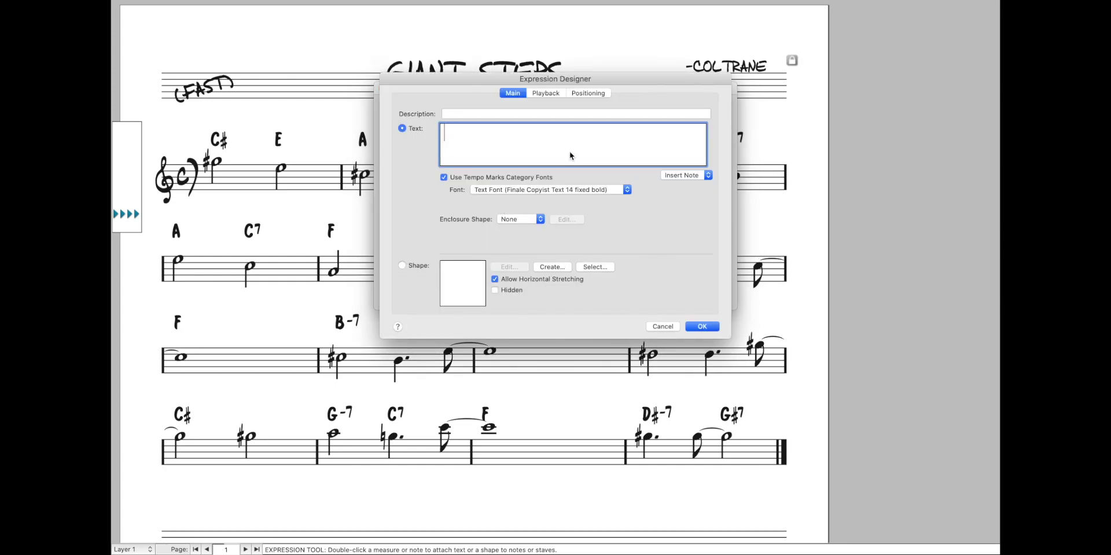
type("♩ = 100")
key("Left")
key("Left")
key("Left")
key("Left")
key("Left")
Step: Turn off the category fonts for the whole half note = 100 text and set its font to Times New Roman
left_click(498, 150)
triple_click(498, 150)
left_click(450, 178)
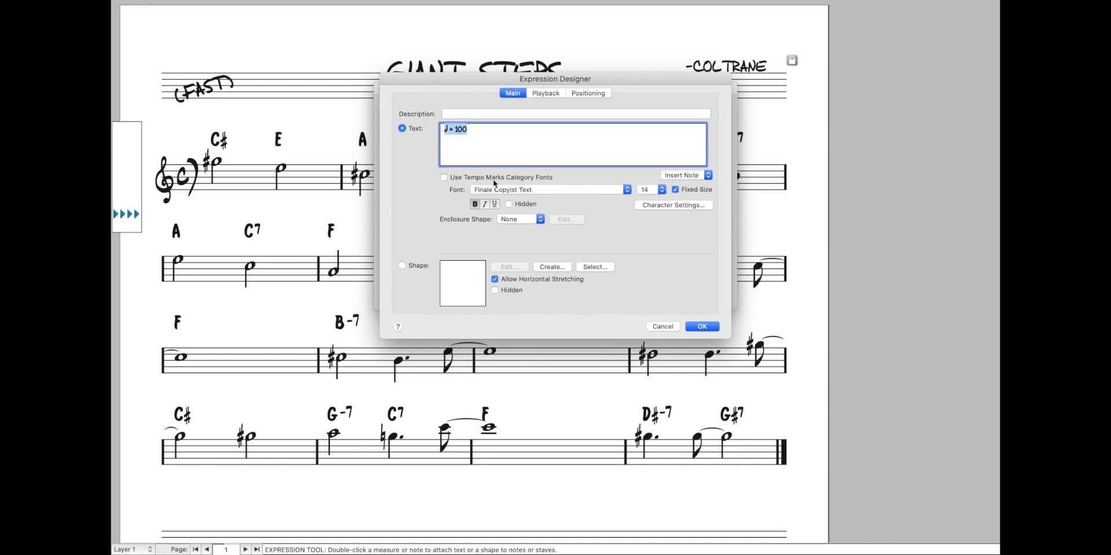
left_click(496, 186)
type("times")
key("Return")
Step: Build the enclosure around the tempo text with an opening {, an Å between the characters and a closing }
left_click(449, 130)
key("alt+shift+a")
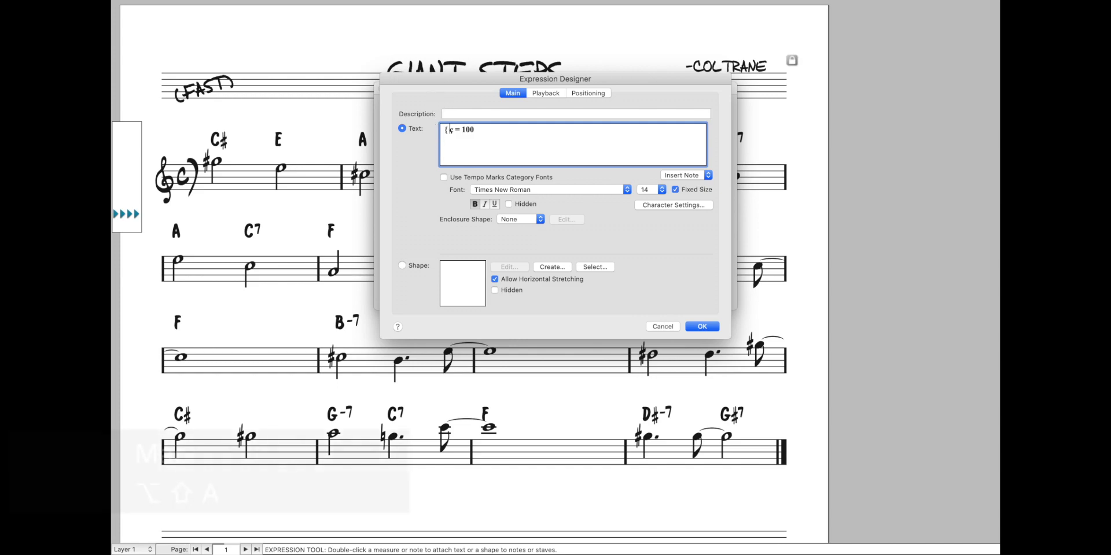
type("Å")
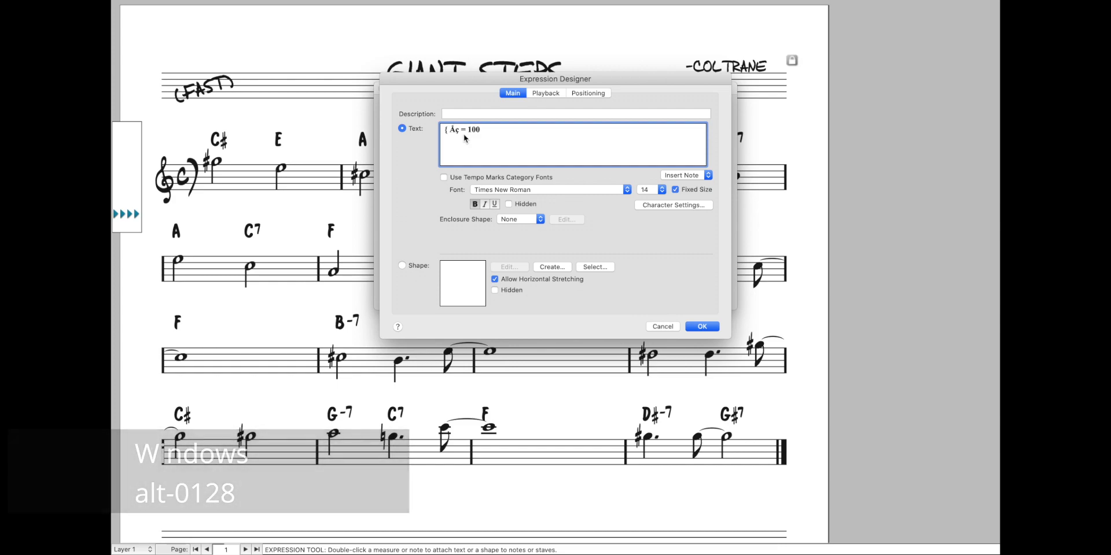
key("shift+Left")
key("Left")
type("Åç")
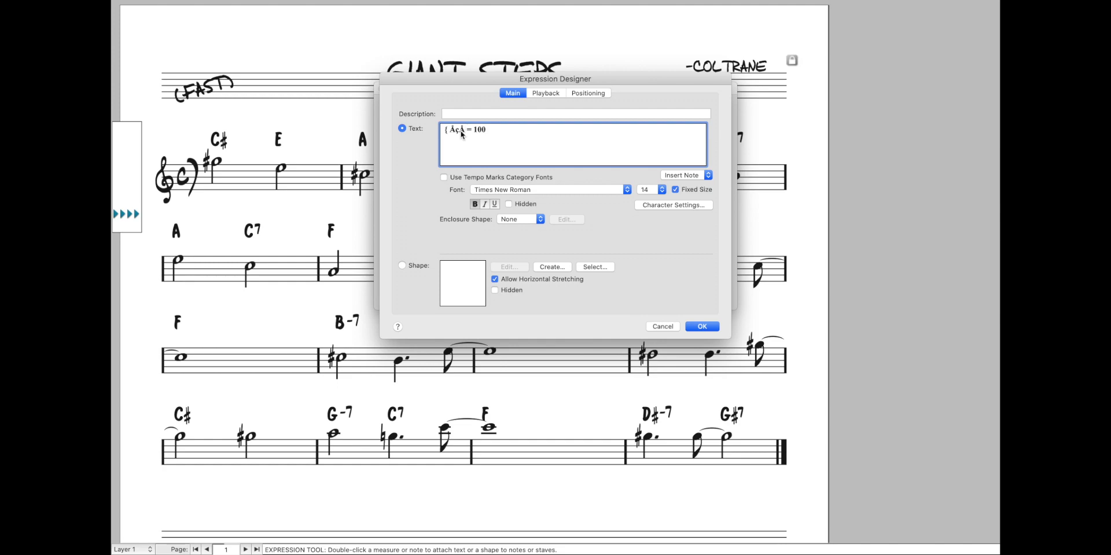
type("Å Å=Å")
key("Right")
type("Å")
key("Right")
type("Å")
key("Right")
type("}")
Step: Restore the Tempo Marks category fonts and place the enclosed half note = 100 mark above the end of the first measure
left_click(494, 177)
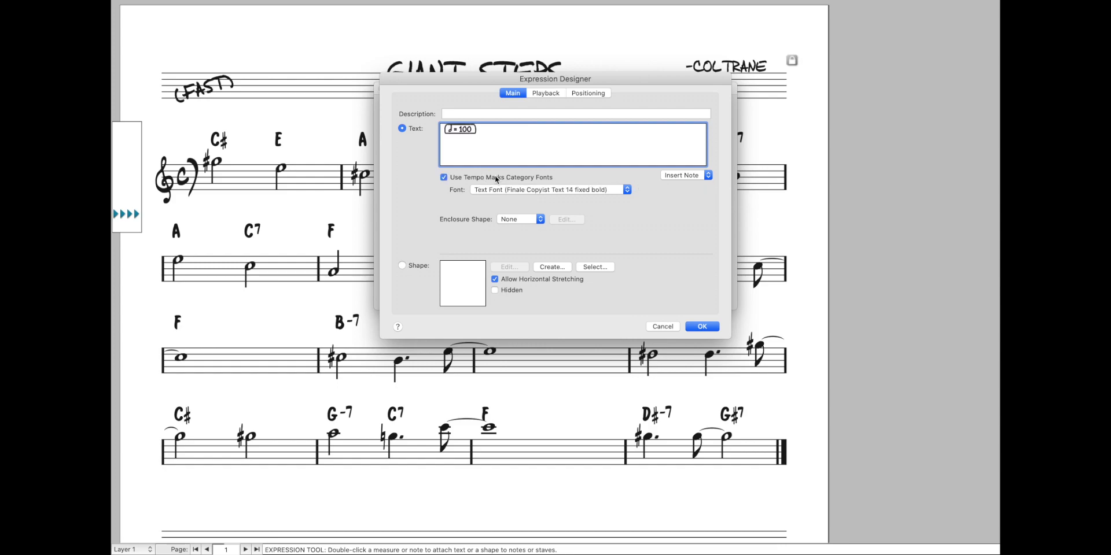
left_click(489, 134)
left_click_drag(487, 135, 438, 134)
key("Return")
key("Return")
key("Escape")
left_click_drag(351, 140, 287, 136)
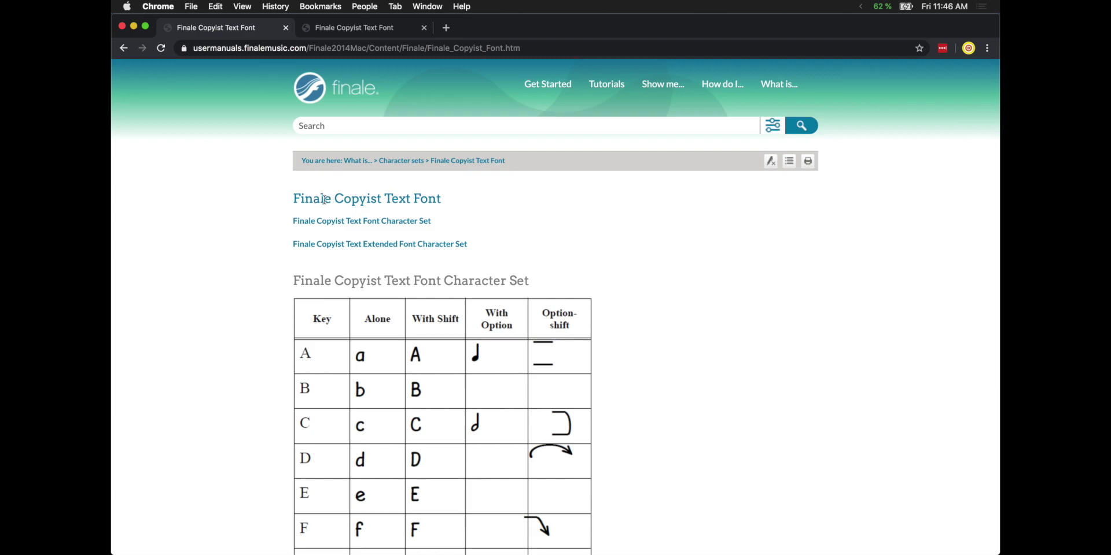
Step: Examine the Finale Copyist Text character set tables in the Mac and Windows online manuals in Chrome
double_click(325, 201)
left_click(440, 200, "shift")
left_click(458, 198)
scroll(459, 198, "down", 15)
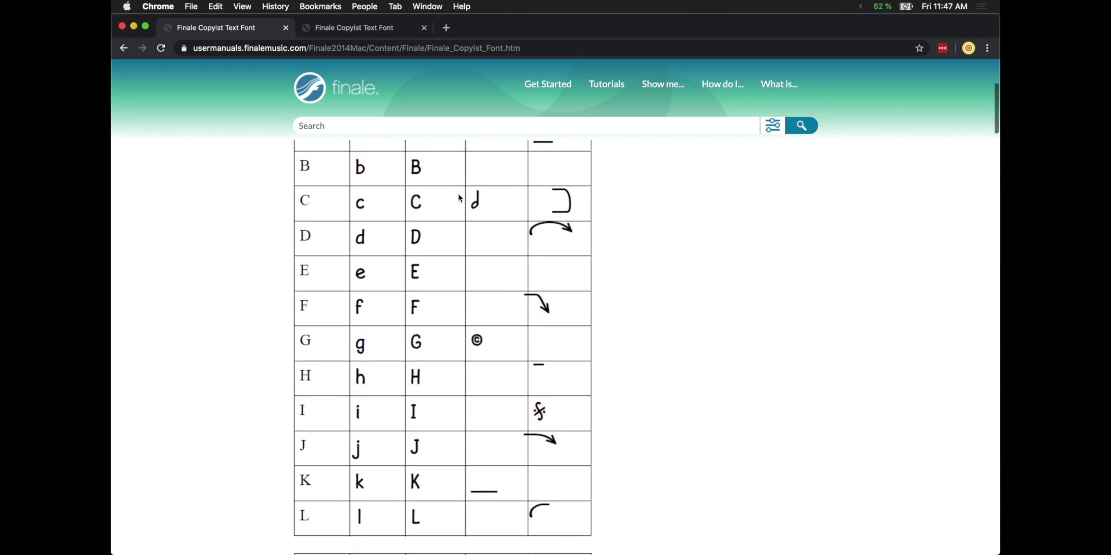
scroll(459, 199, "down", 15)
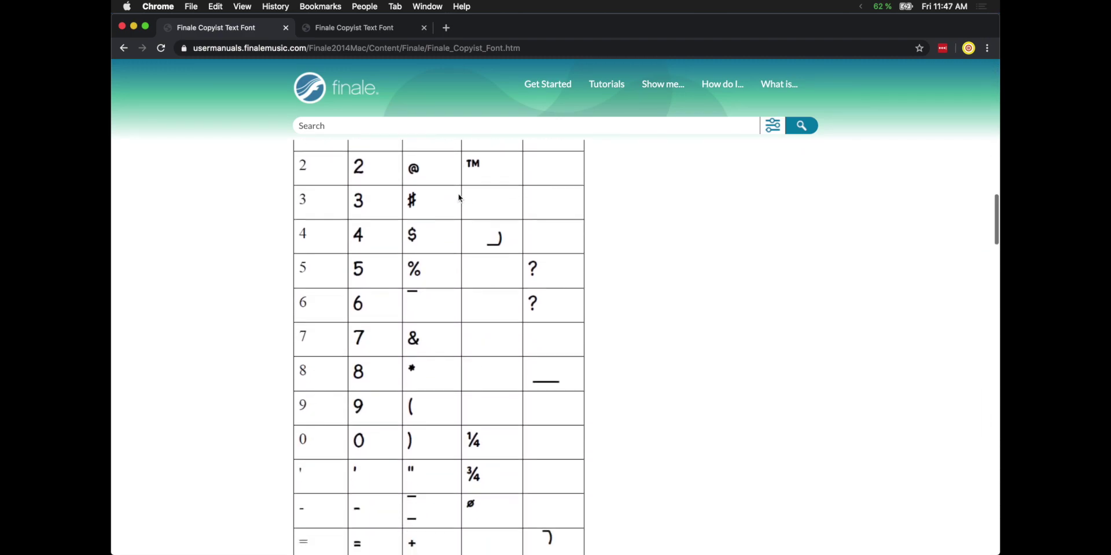
scroll(459, 198, "down", 5)
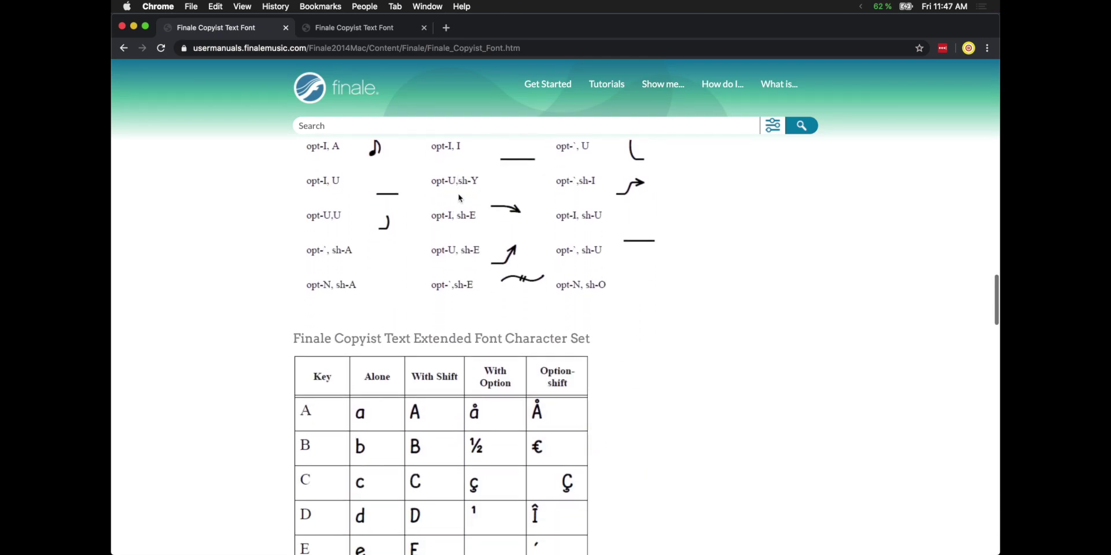
scroll(459, 198, "up", 20)
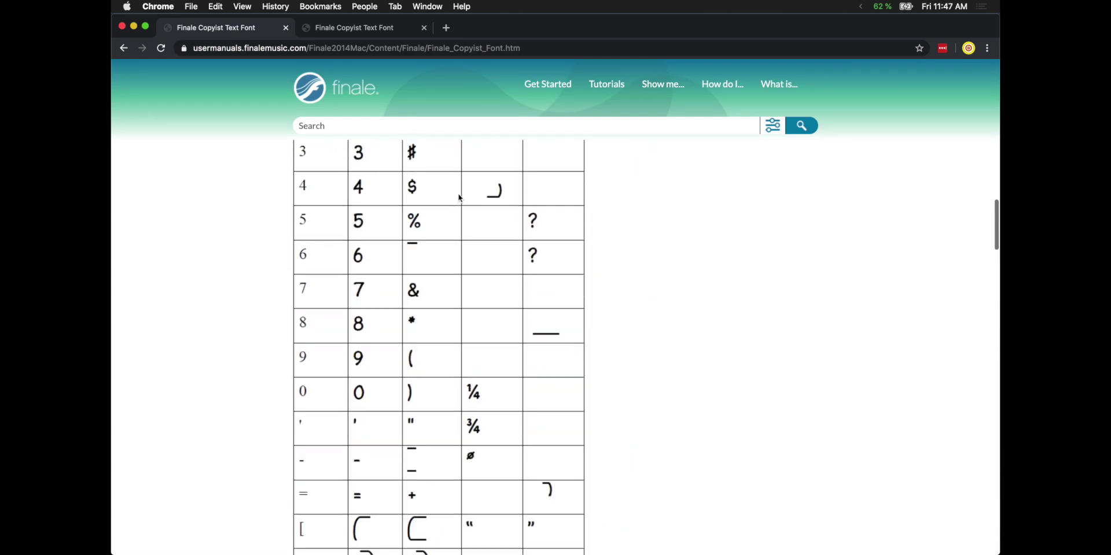
key("ctrl+Tab")
scroll(459, 199, "down", 20)
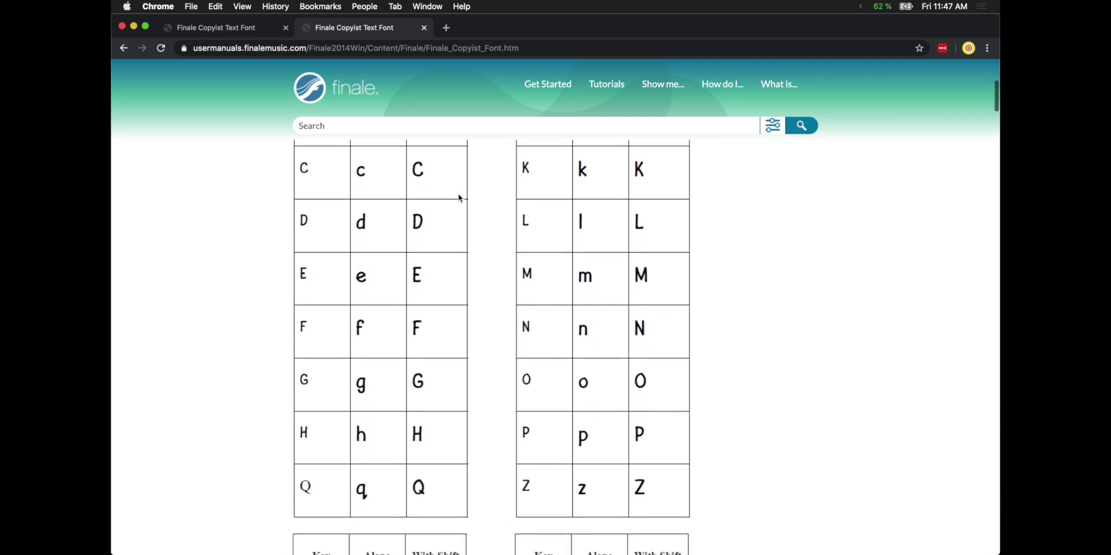
scroll(458, 198, "down", 12)
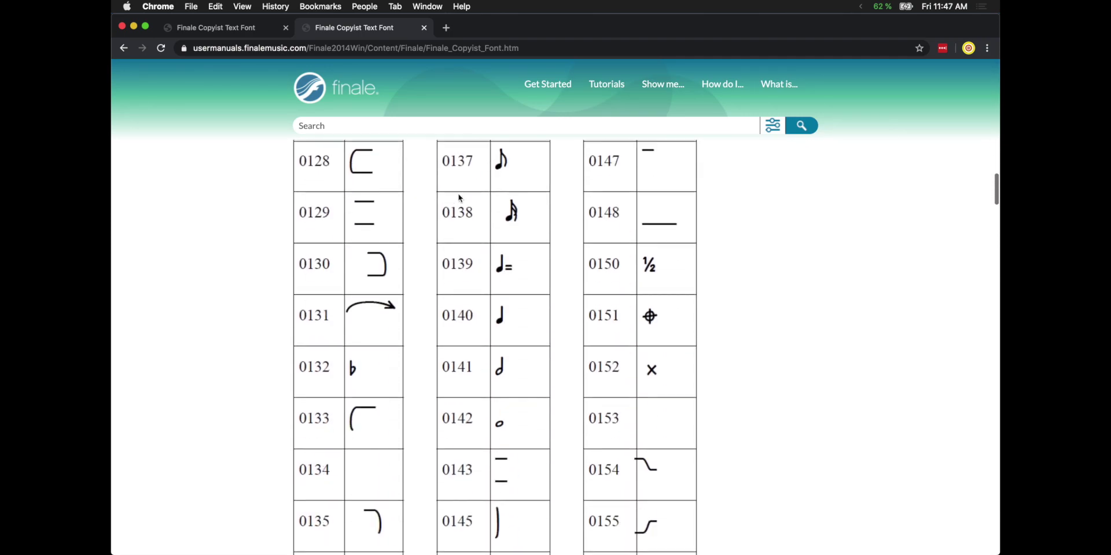
scroll(461, 193, "up", 3)
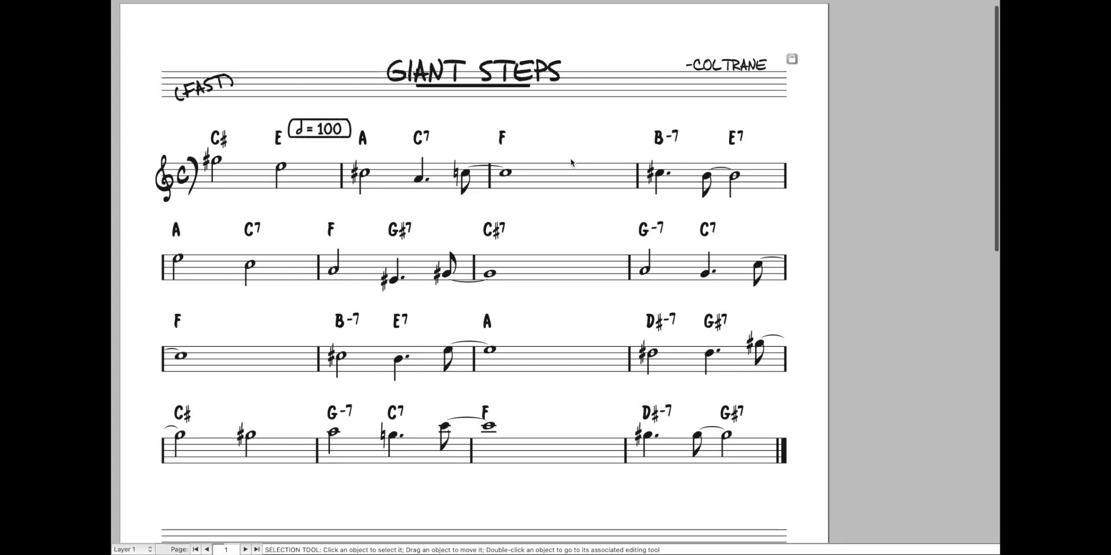
Step: Create a new tempo mark on the third measure without category fonts, with the text Scream!
key("ctrl+e")
double_click(508, 173)
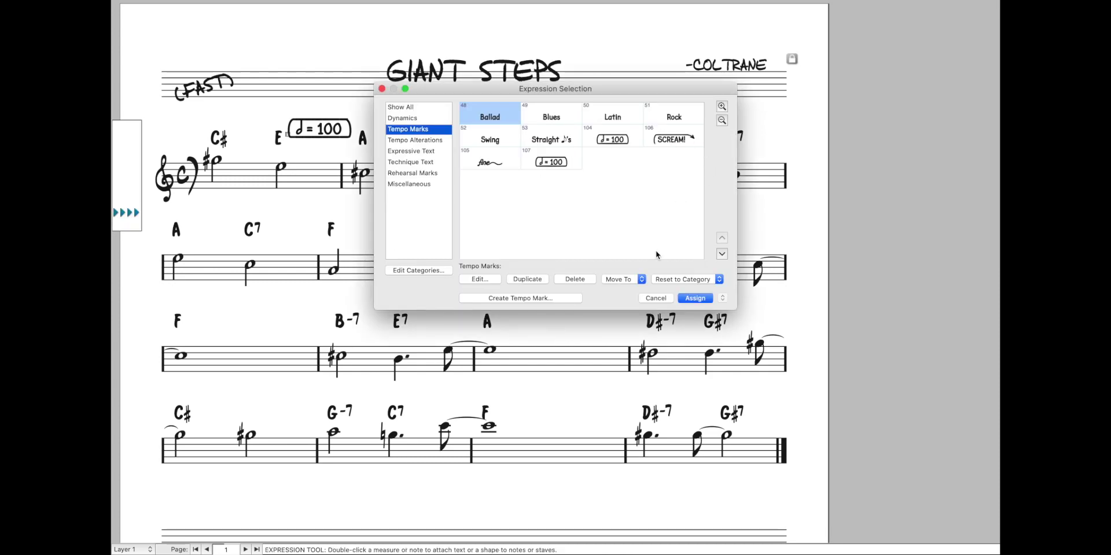
left_click(496, 299)
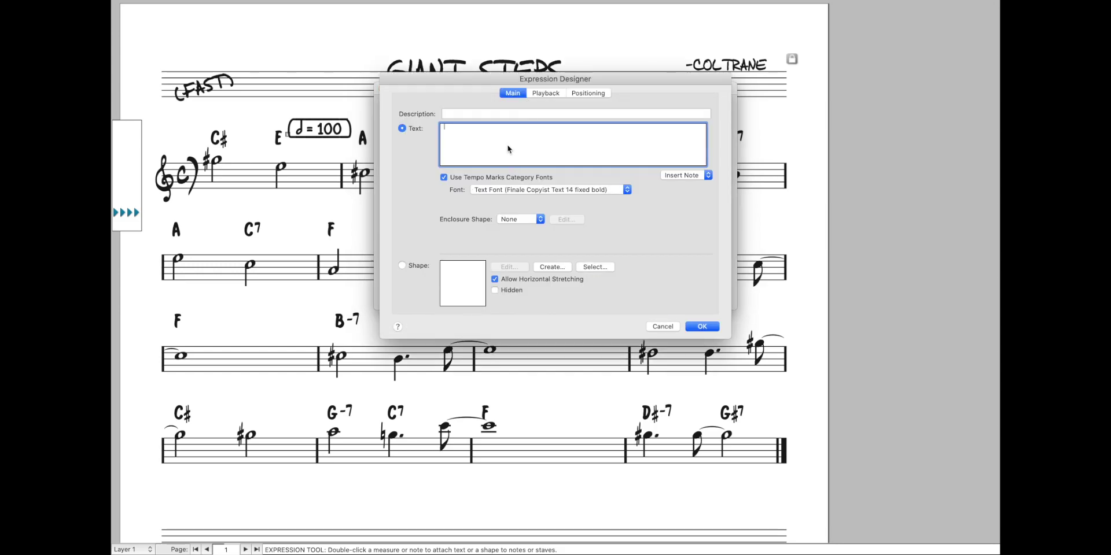
left_click(481, 176)
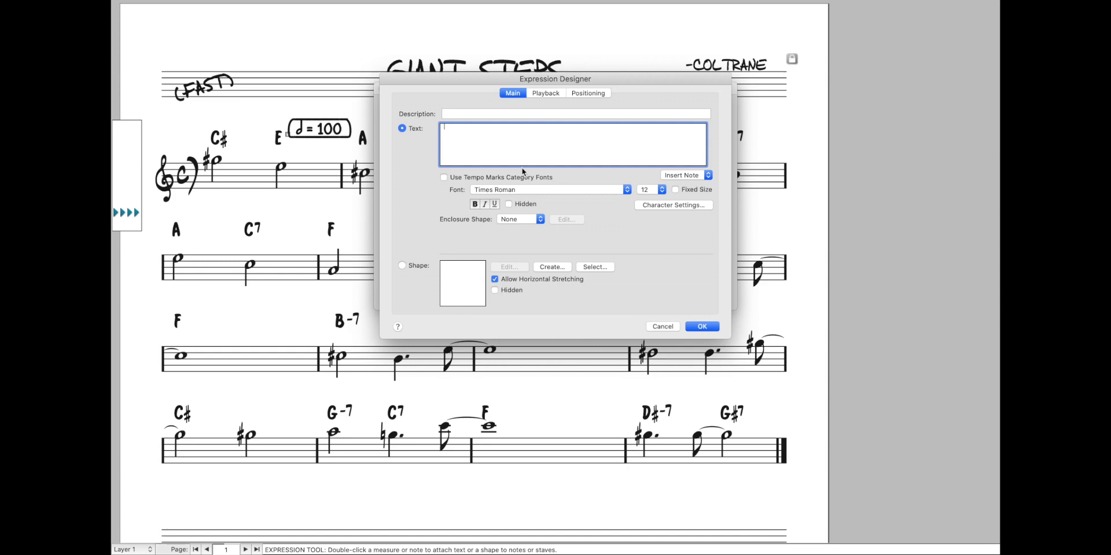
type("Scream")
Step: Set the Scream! text in Times New Roman, adding an opening [, an ì between its characters and an ending Ô
left_click_drag(470, 126, 440, 126)
left_click(496, 132)
type("[")
key("alt+grave")
type("îì")
key("Right")
type("ì")
key("Right")
key("alt+grave")
type("ì")
key("Right")
key("alt+grave")
type("ì")
key("Right")
key("alt+grave")
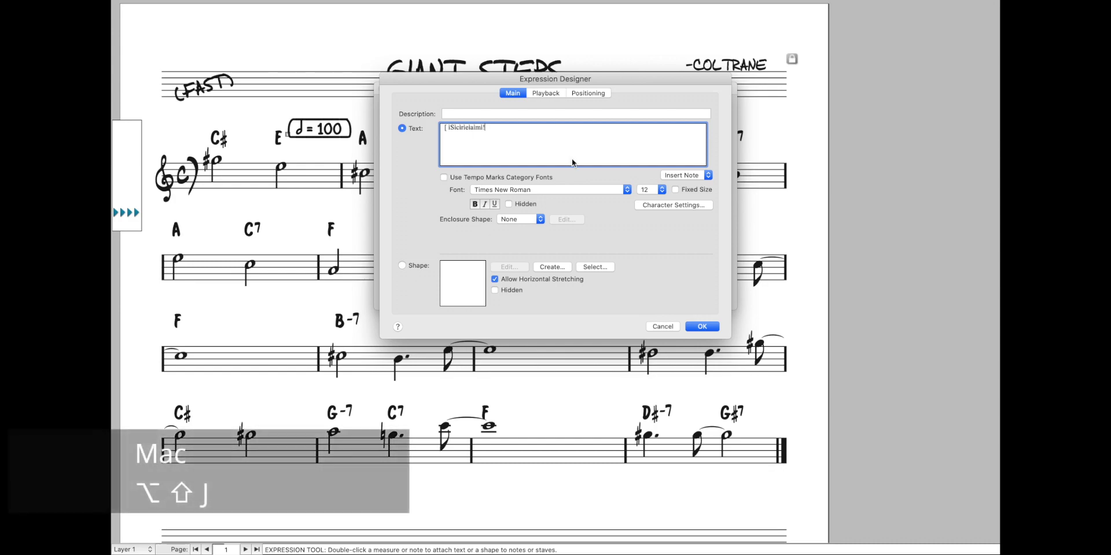
key("alt+shift+j")
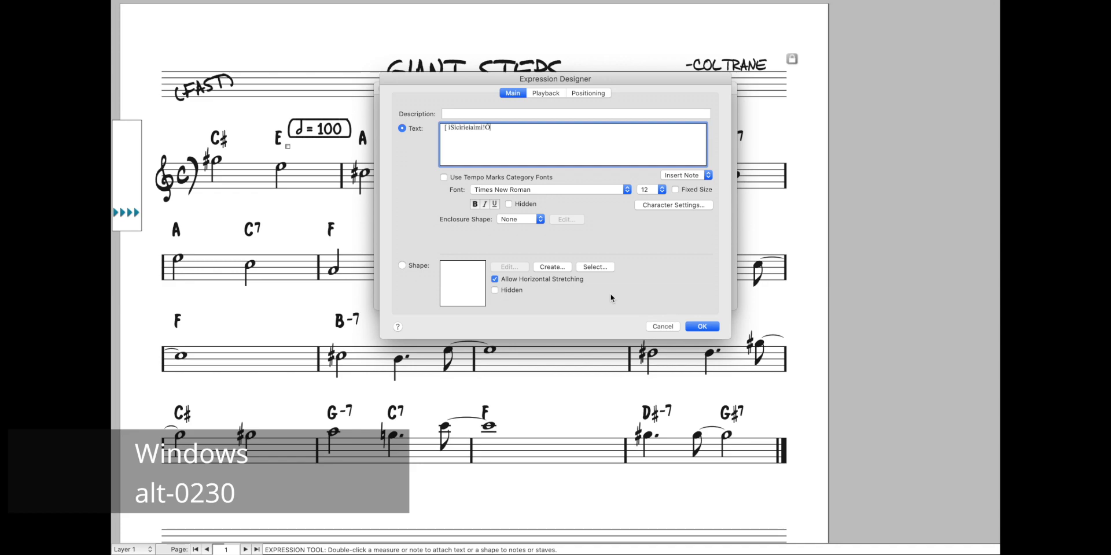
Step: Apply the Tempo Marks category fonts to the Scream! text and place the mark above the third measure, after the F chord
key("super+a")
left_click(527, 177)
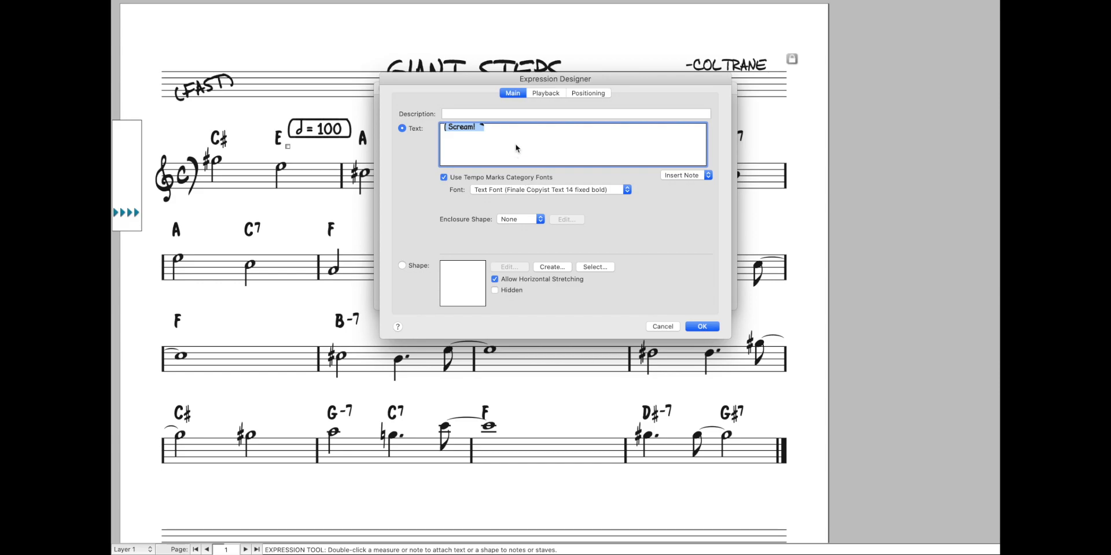
key("Return")
key("Escape")
left_click_drag(552, 135, 587, 140)
left_click(544, 153)
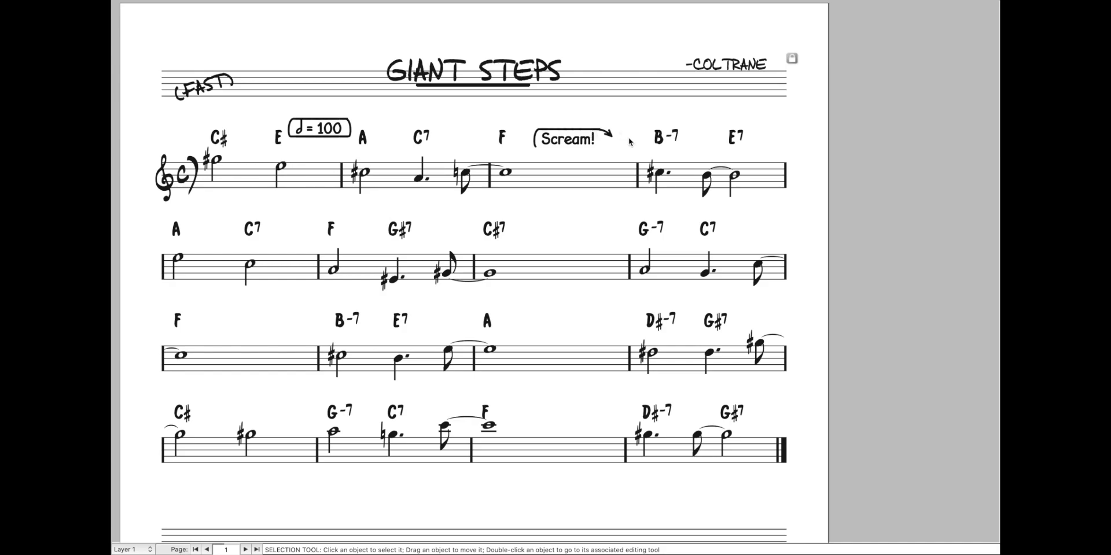
Step: Create a new tempo mark on the final measure without category fonts, with the single character œ as its text
key("x")
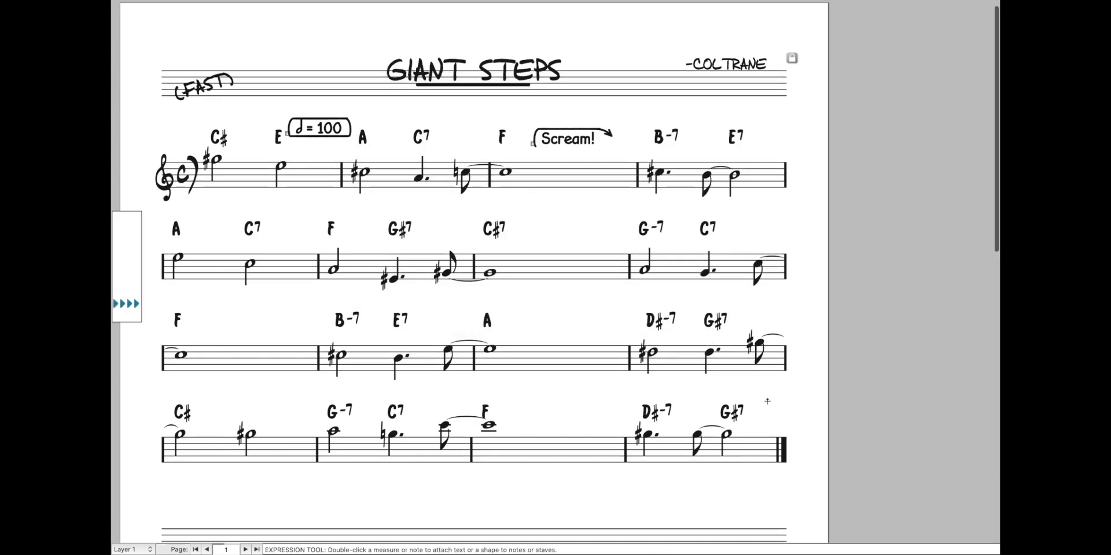
double_click(753, 450)
left_click(498, 158)
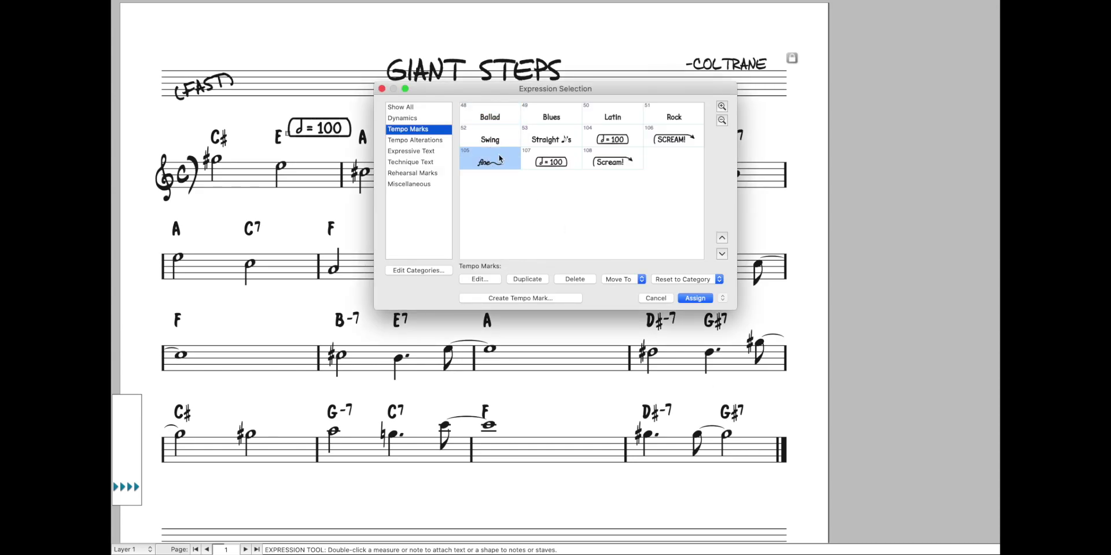
left_click(512, 298)
left_click(514, 178)
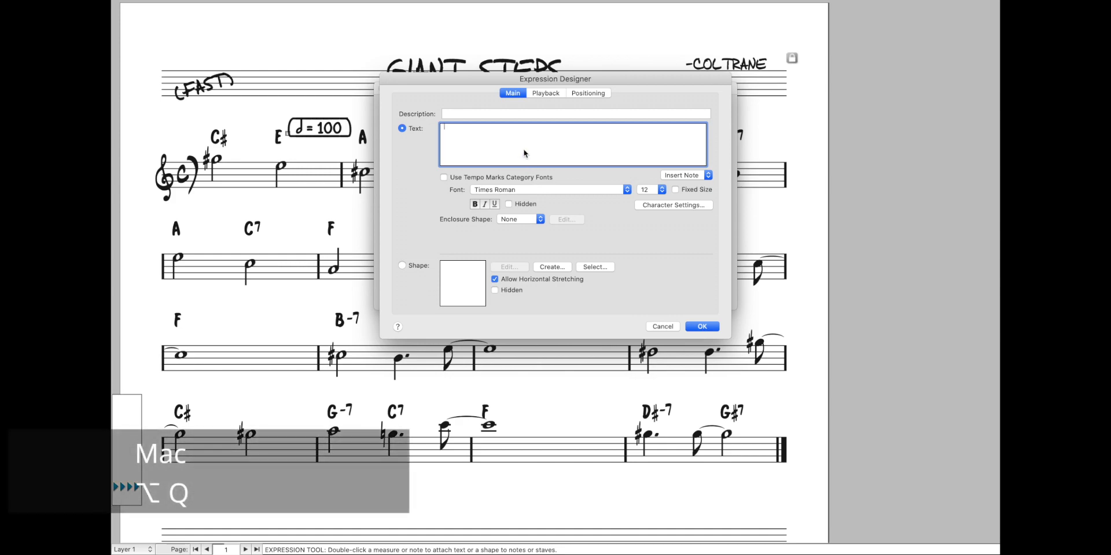
type("œ")
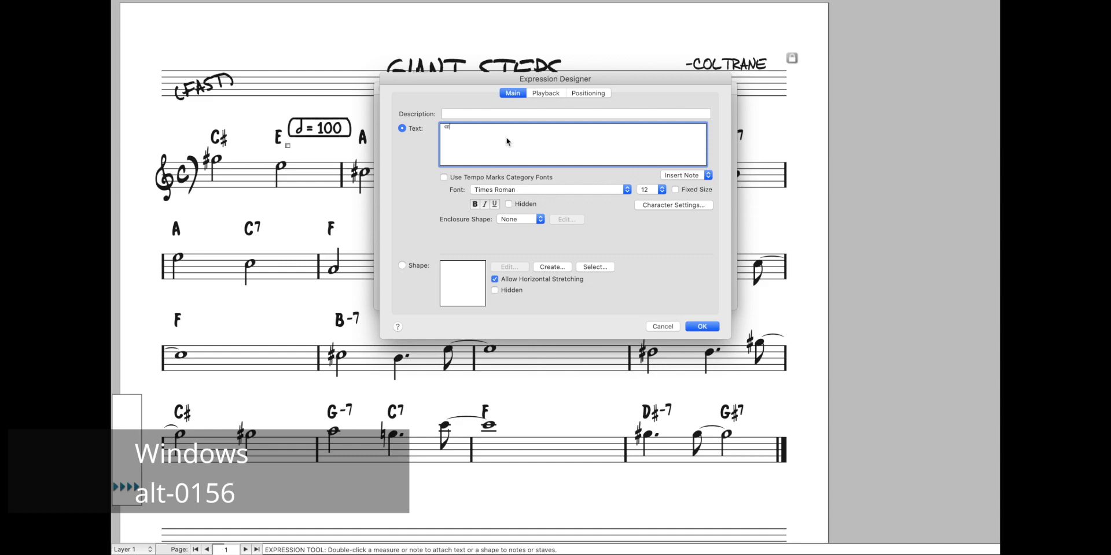
Step: Apply the Tempo Marks category fonts to the œ character and place the resulting fine mark after the G#7 chord at the chart's end
key("super+a")
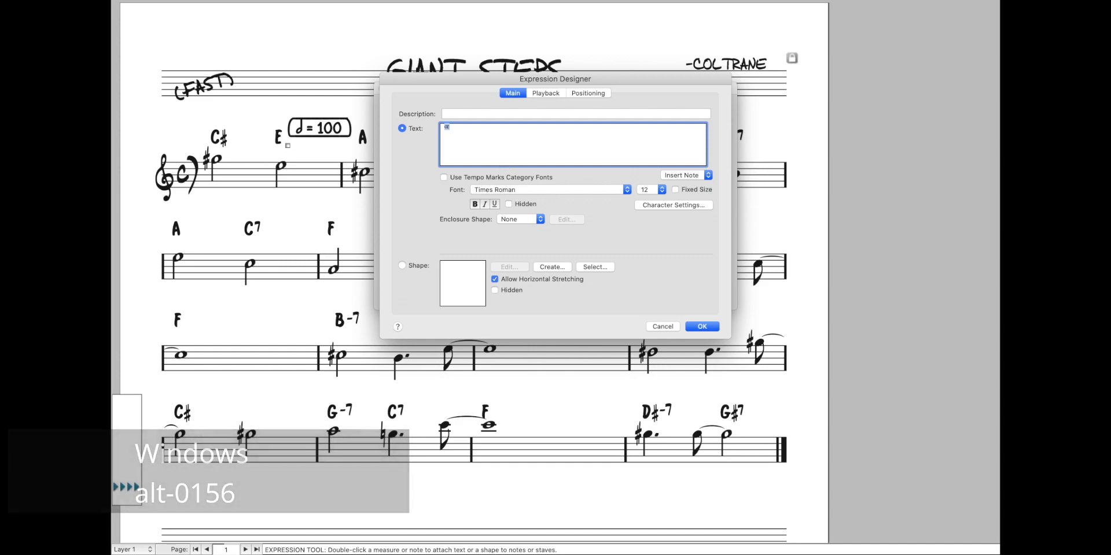
left_click(482, 178)
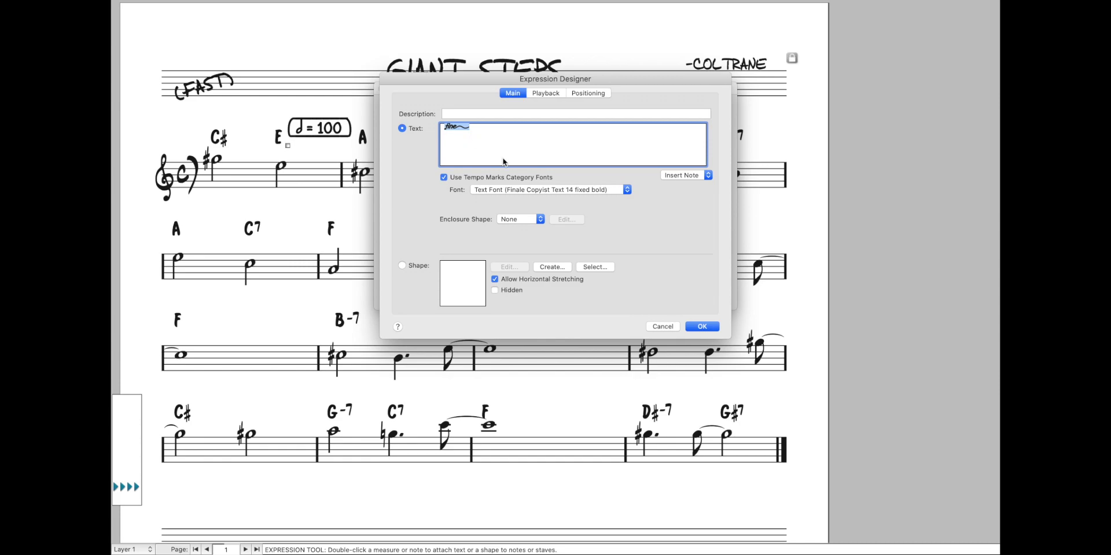
key("Return")
key("Escape")
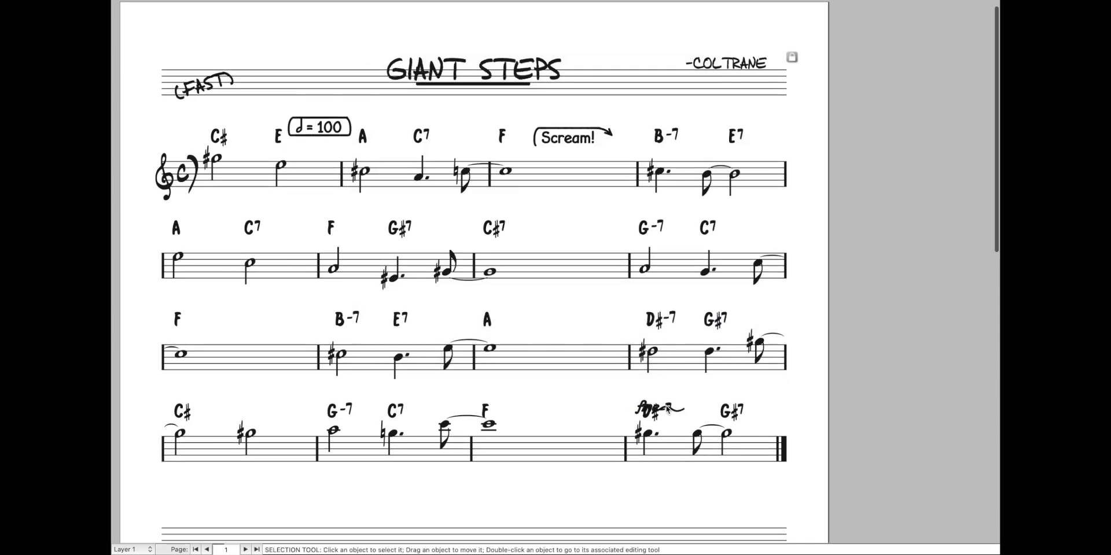
left_click_drag(661, 412, 788, 426)
left_click(615, 289)
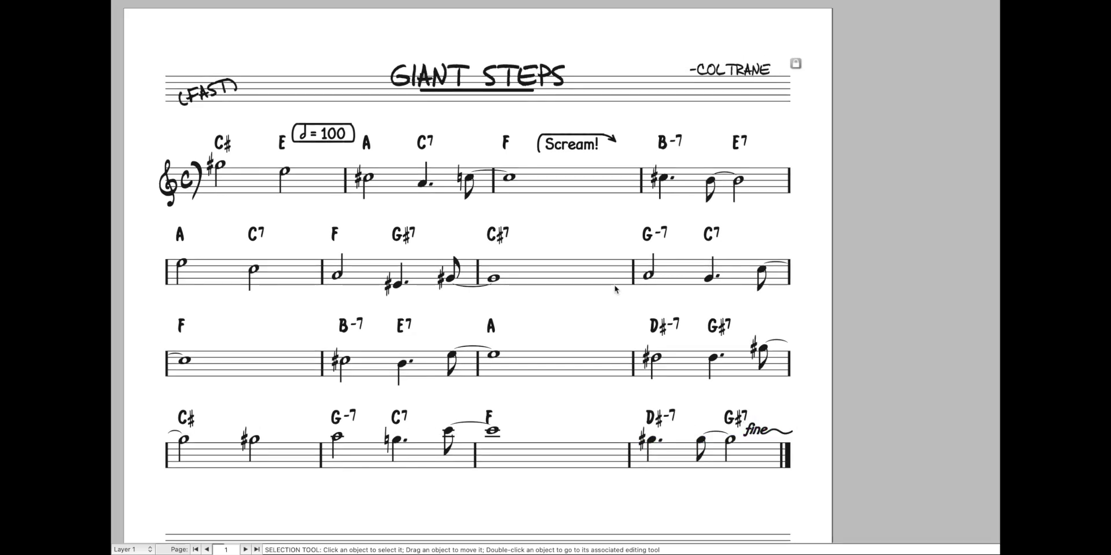